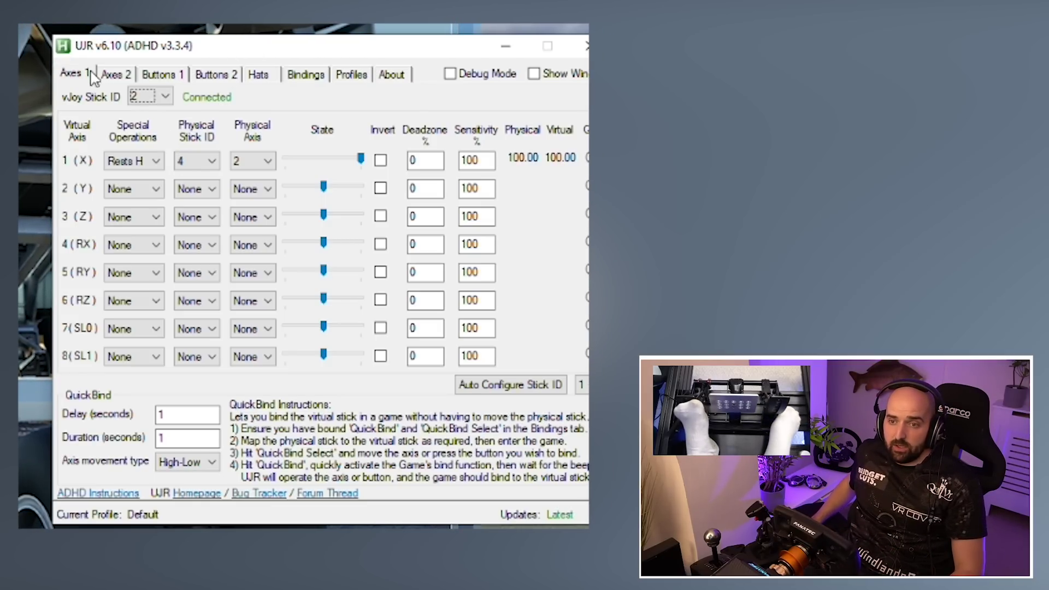
- On the Axes 1 page, keep vJoy Stick ID at 2 and set virtual axis 1 (X)'s special operation to Rests H
{"action": "left_click_drag", "start_coordinate": [151, 48], "coordinate": [113, 66]}
{"action": "left_click", "coordinate": [35, 93]}
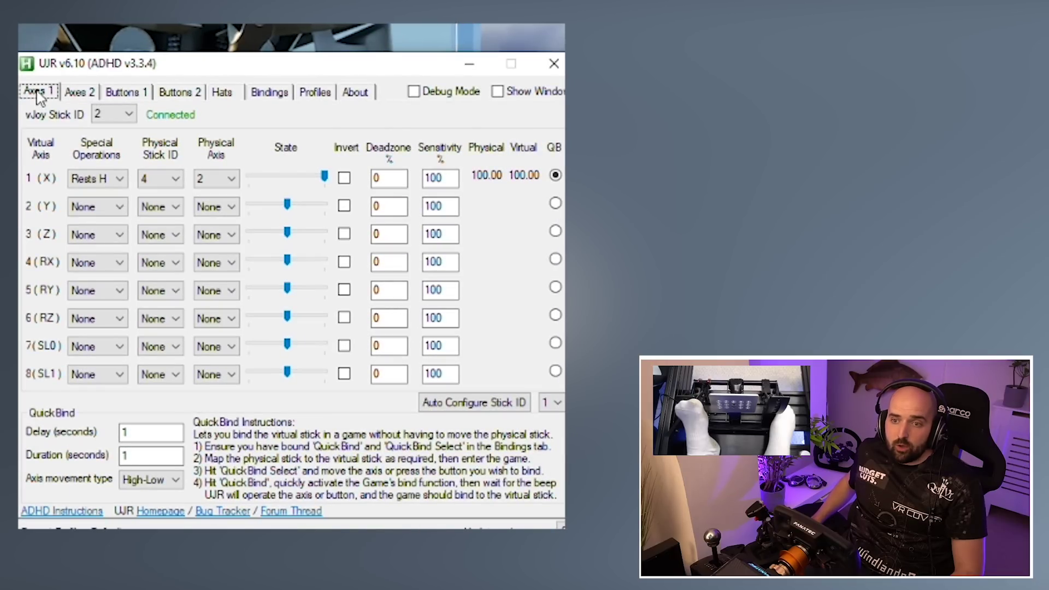
{"action": "left_click", "coordinate": [118, 116]}
{"action": "scroll", "coordinate": [118, 129], "scroll_direction": "up", "scroll_amount": 1}
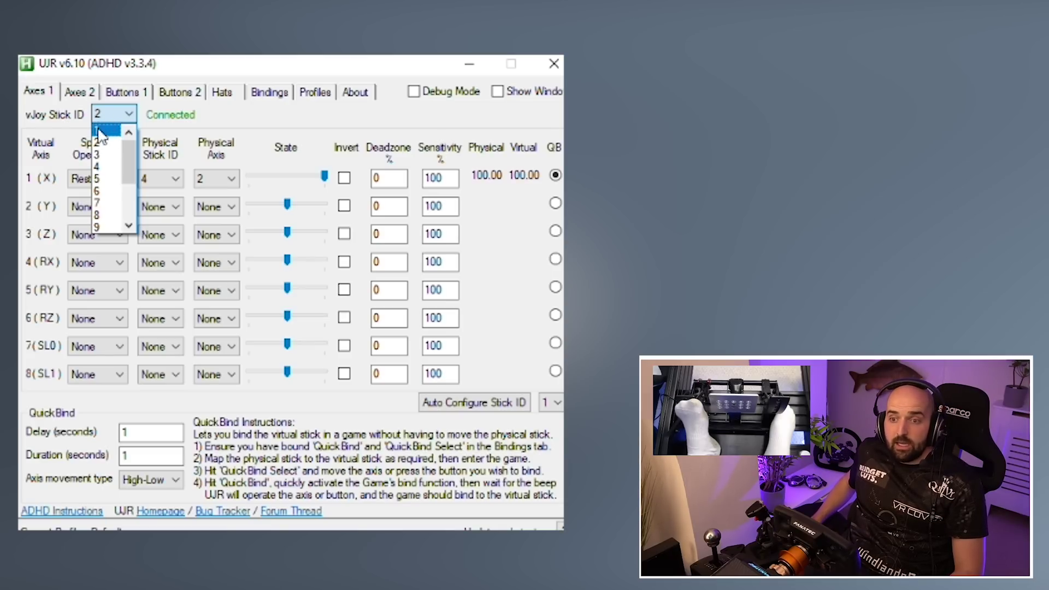
{"action": "left_click", "coordinate": [78, 119]}
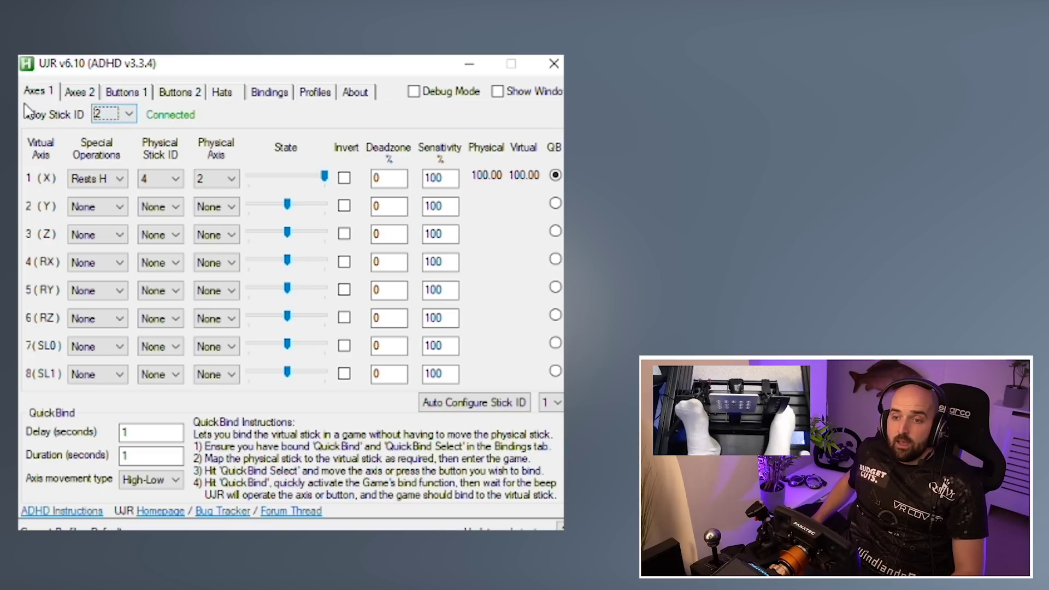
{"action": "left_click", "coordinate": [93, 186]}
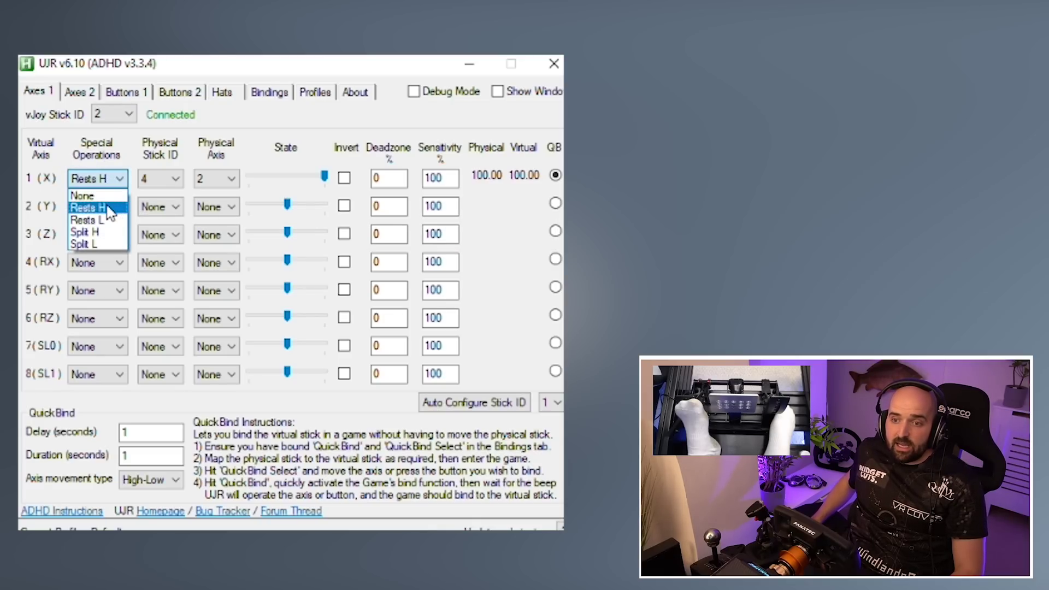
{"action": "left_click", "coordinate": [104, 208]}
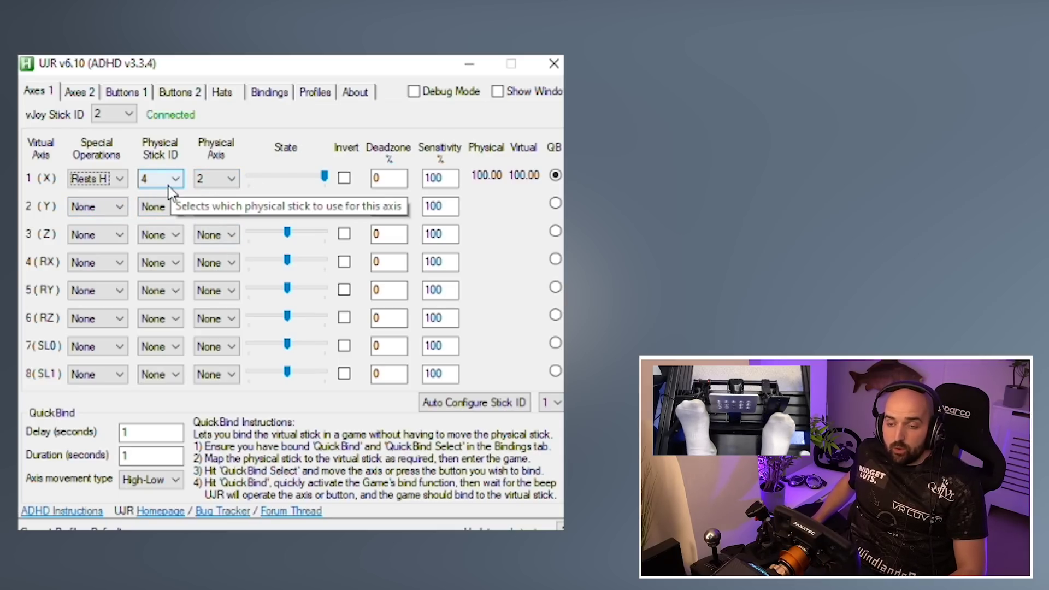
{"action": "left_click", "coordinate": [153, 235]}
{"action": "left_click", "coordinate": [155, 270]}
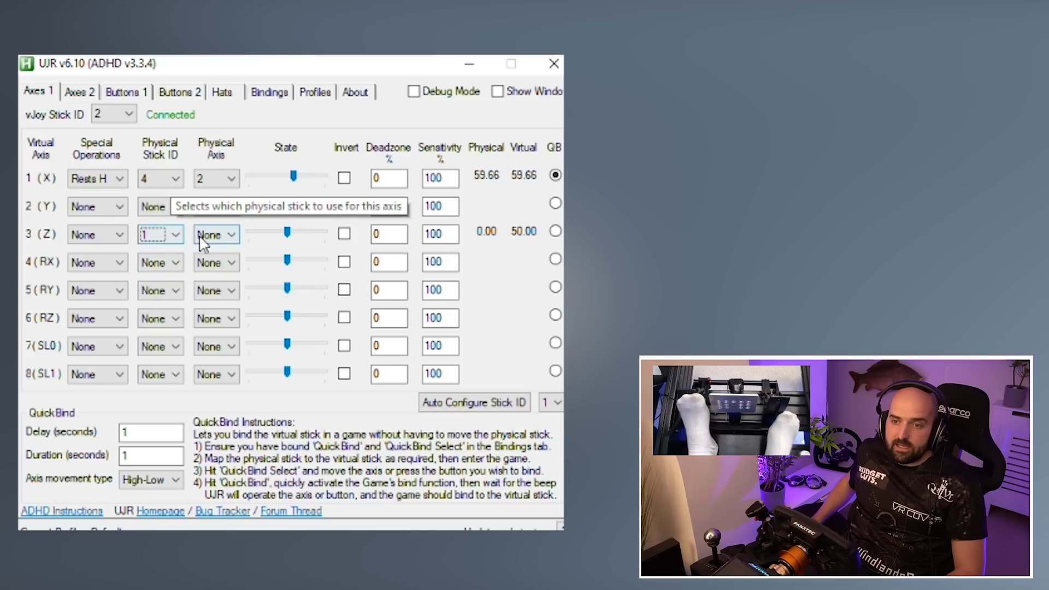
{"action": "left_click", "coordinate": [98, 238]}
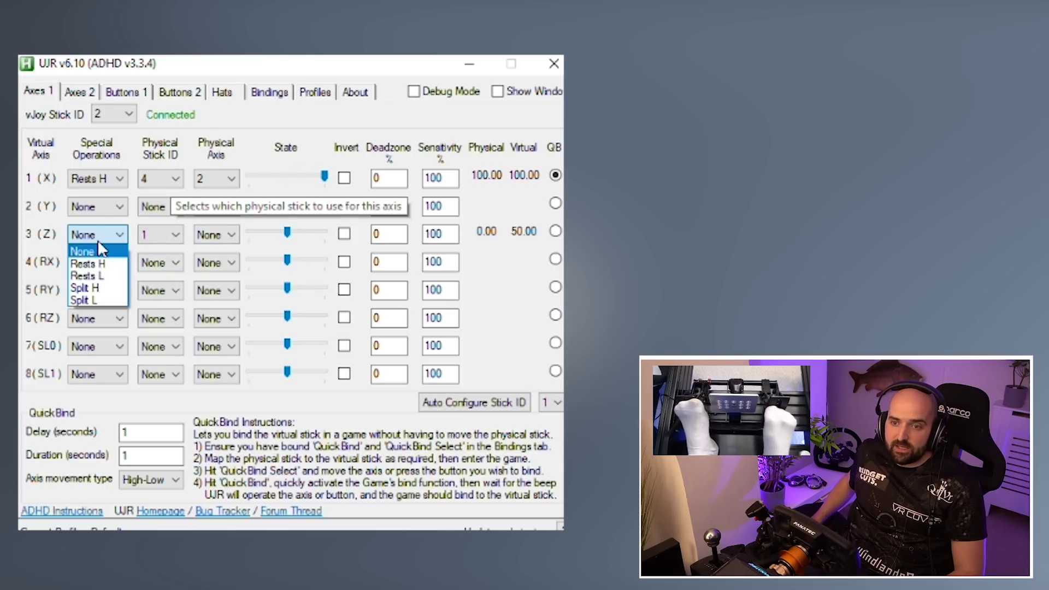
{"action": "left_click", "coordinate": [155, 236]}
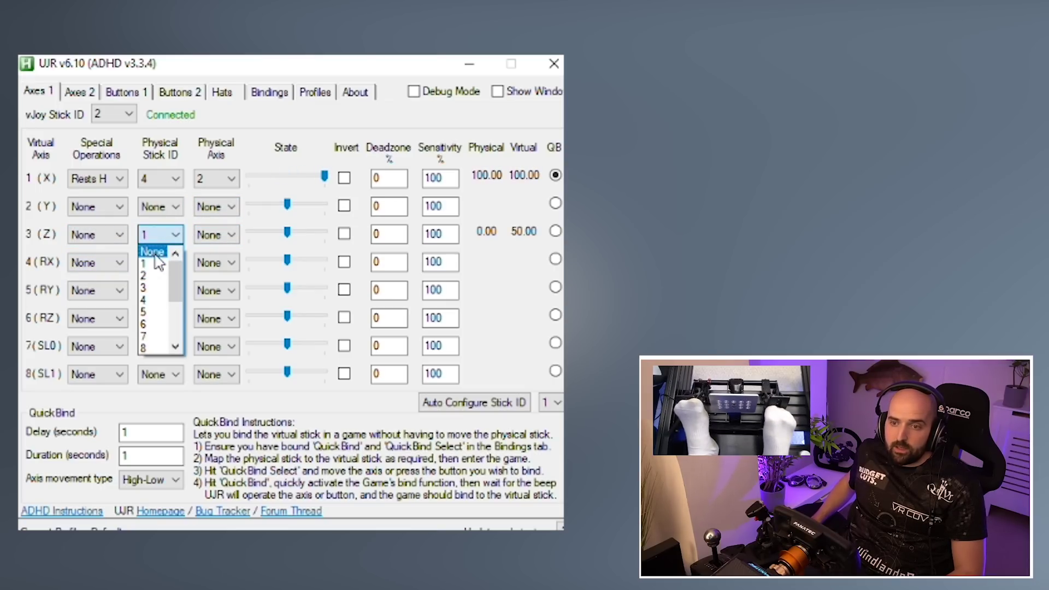
{"action": "left_click", "coordinate": [156, 251]}
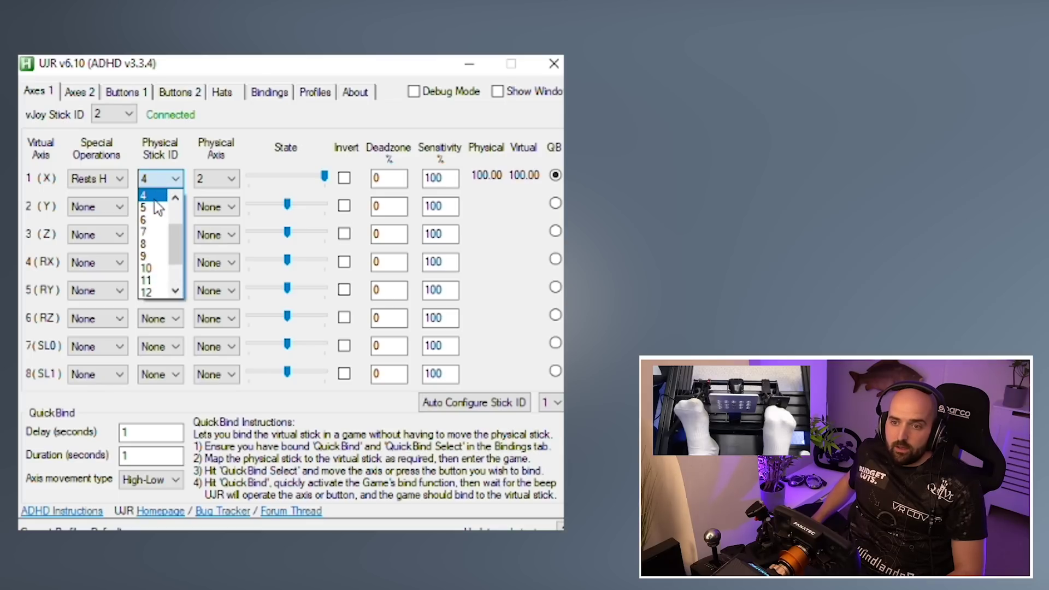
- Try physical stick IDs None, 1, 2 and 3 for virtual axis 1 (X), and settle on stick ID 4
{"action": "left_click_drag", "start_coordinate": [175, 217], "coordinate": [175, 196]}
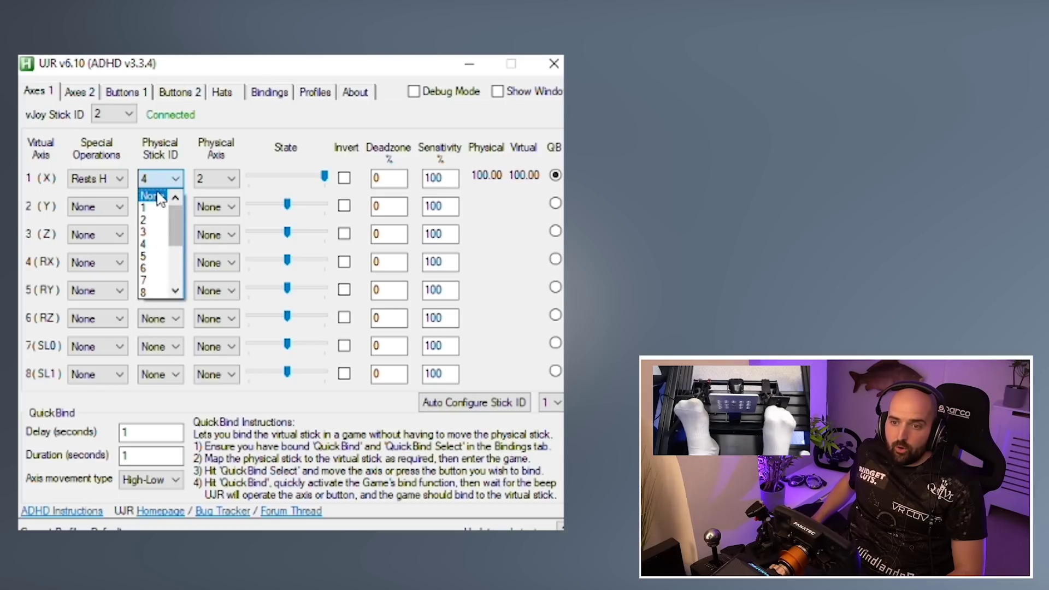
{"action": "left_click", "coordinate": [151, 195]}
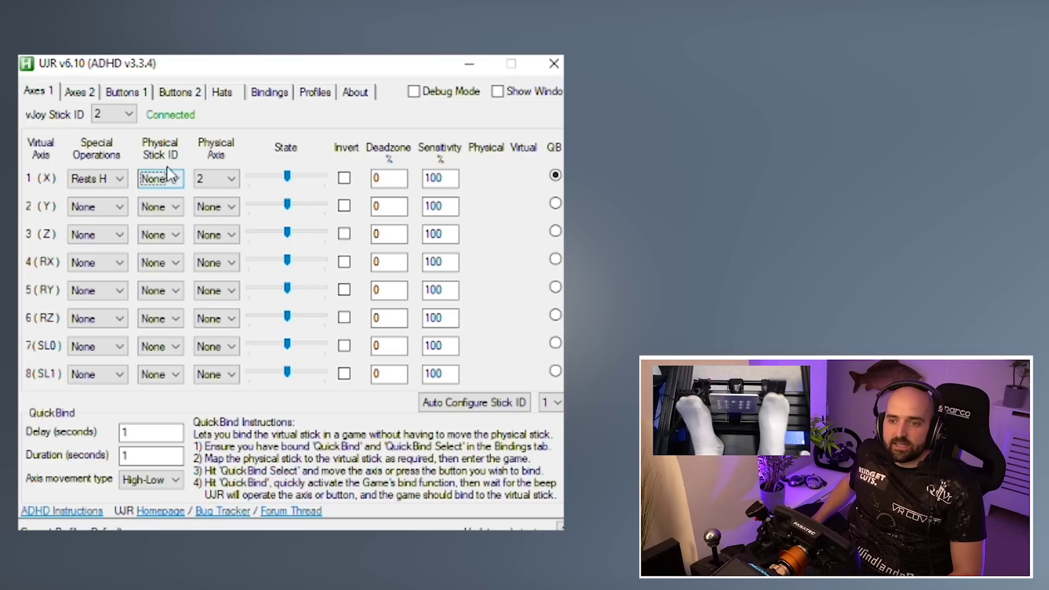
{"action": "left_click", "coordinate": [175, 183]}
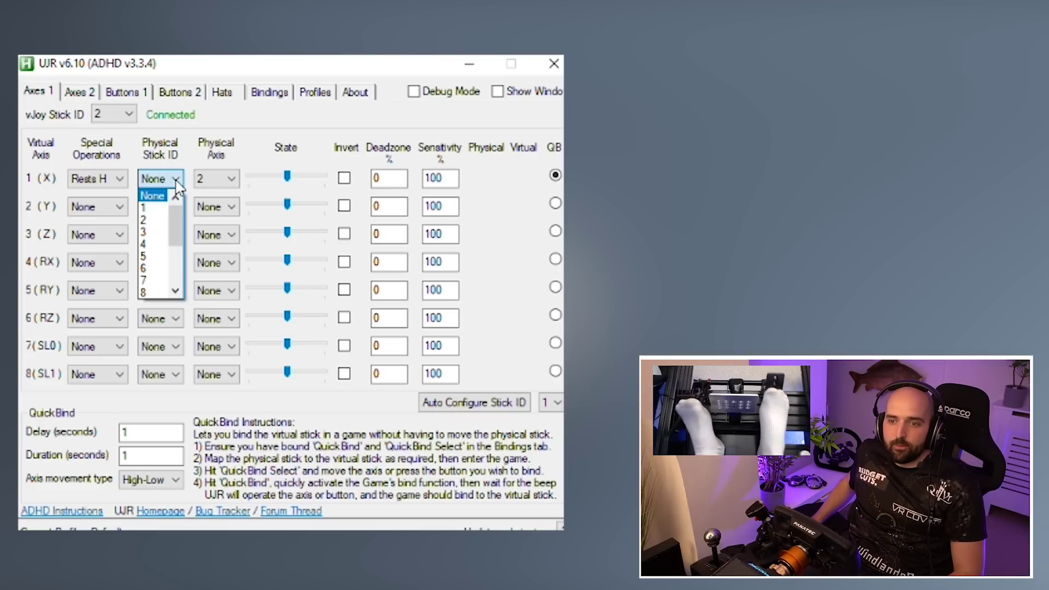
{"action": "left_click", "coordinate": [153, 208]}
{"action": "left_click", "coordinate": [176, 180]}
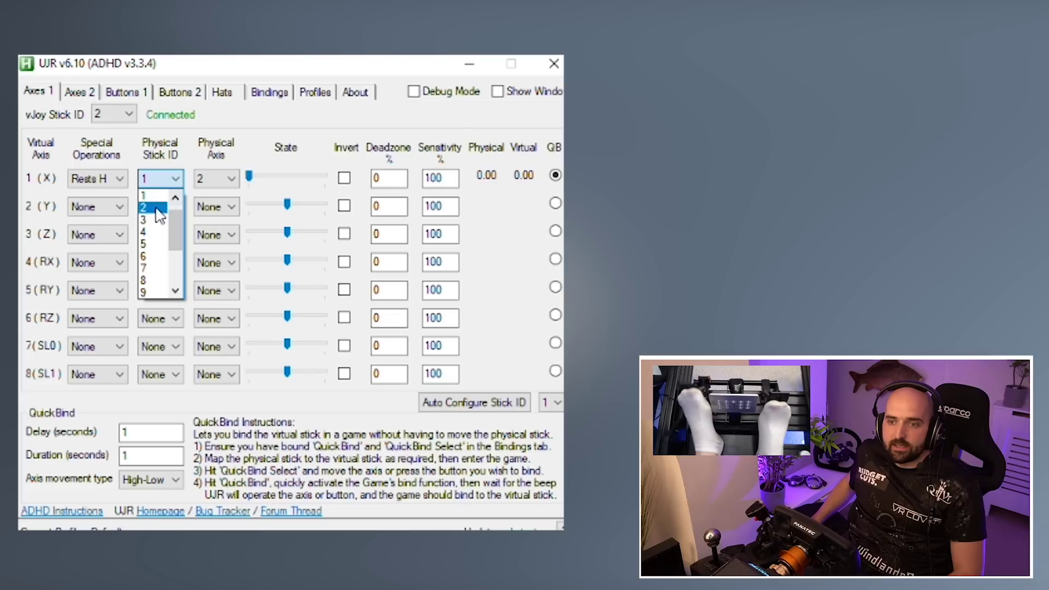
{"action": "left_click", "coordinate": [154, 208]}
{"action": "left_click", "coordinate": [168, 182]}
{"action": "left_click", "coordinate": [159, 208]}
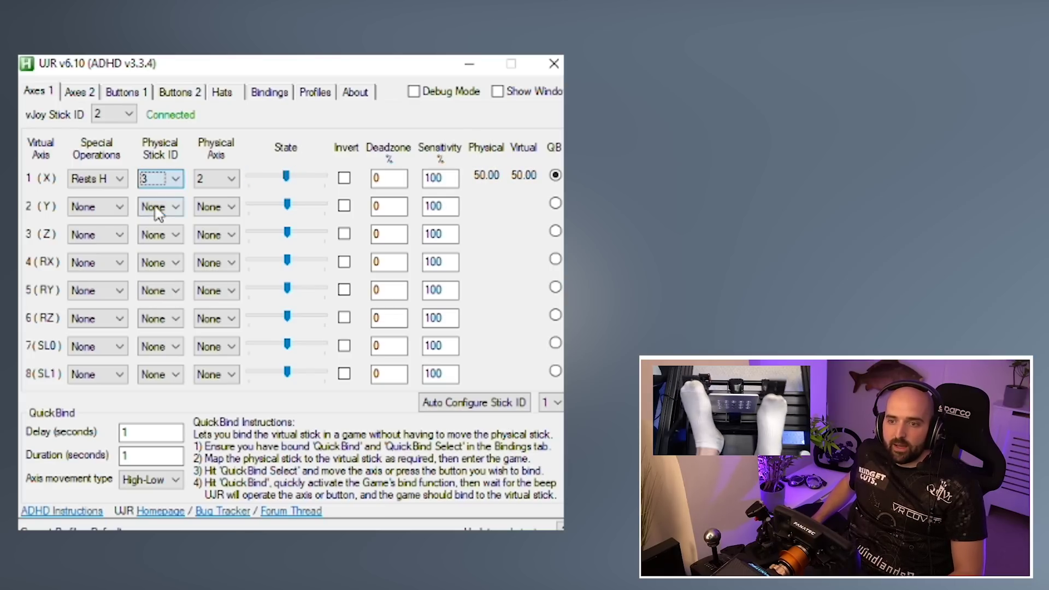
{"action": "left_click", "coordinate": [172, 182]}
{"action": "left_click", "coordinate": [162, 218]}
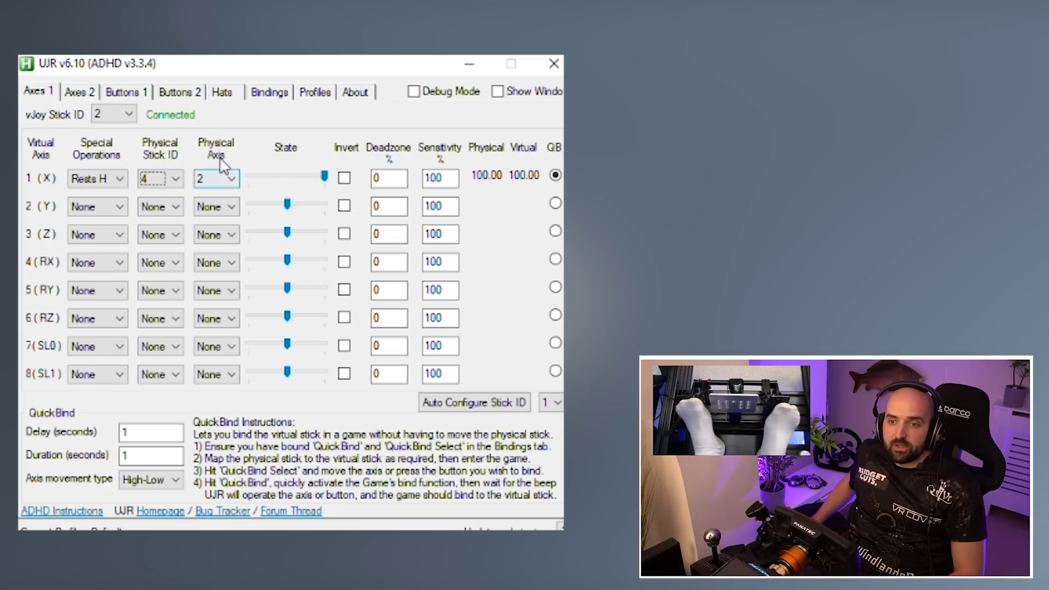
- Test physical axis 1 for virtual axis 1 (X), and settle on physical axis 2
{"action": "left_click", "coordinate": [217, 183]}
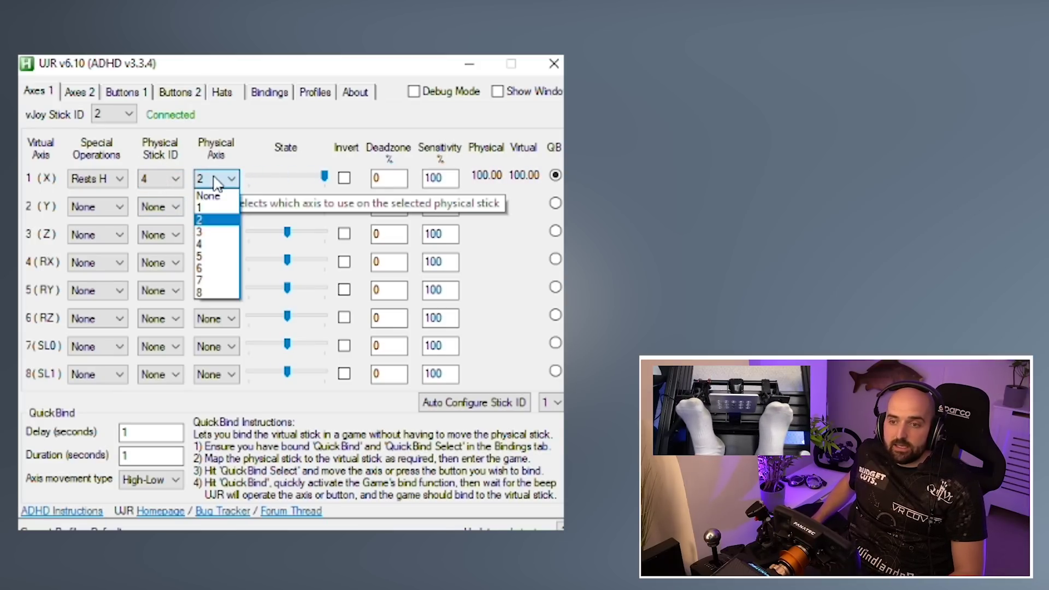
{"action": "left_click", "coordinate": [212, 208]}
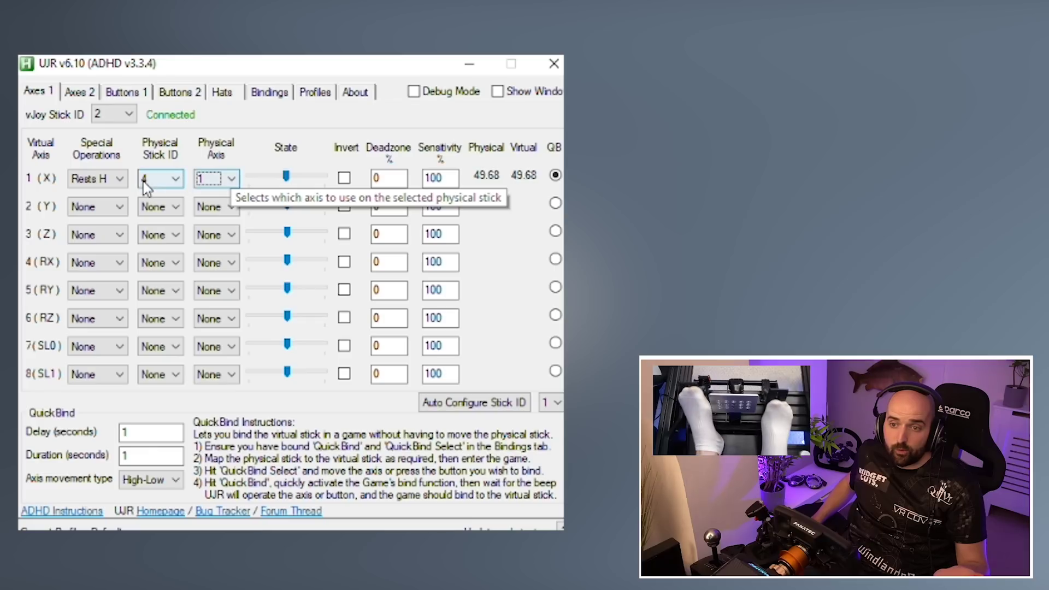
{"action": "left_click", "coordinate": [220, 178]}
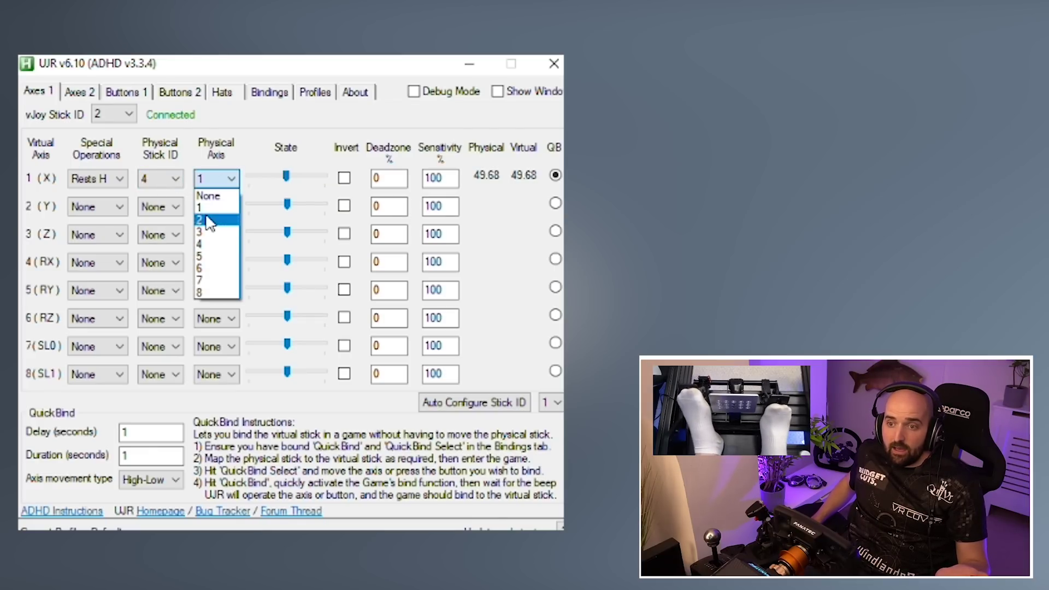
{"action": "left_click", "coordinate": [208, 220]}
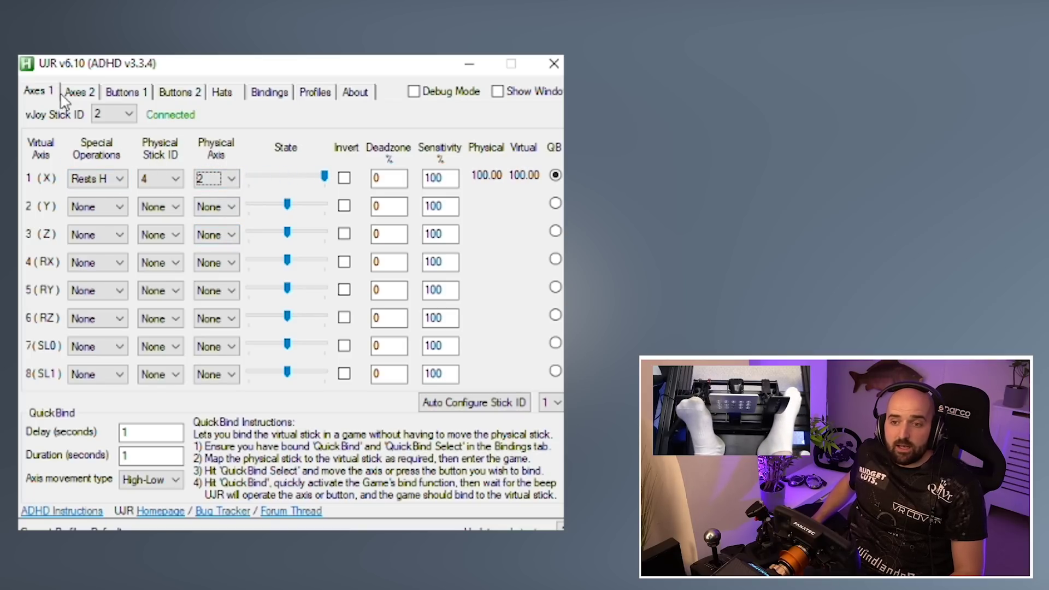
- On the Axes 2 page, set axis merging for virtual axis 1 (X) to Merge
{"action": "left_click", "coordinate": [77, 92]}
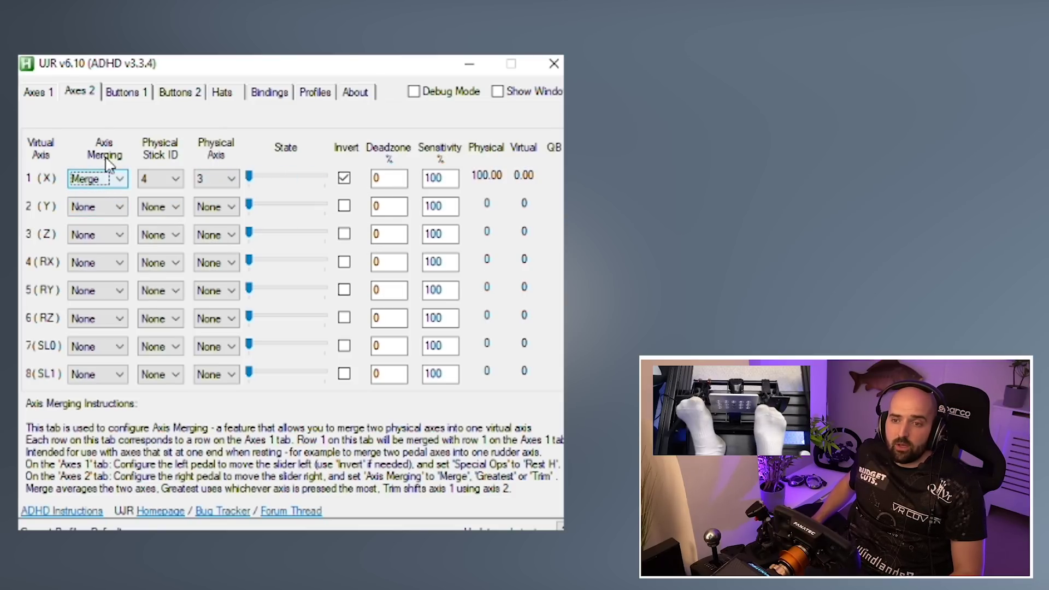
{"action": "left_click", "coordinate": [108, 184]}
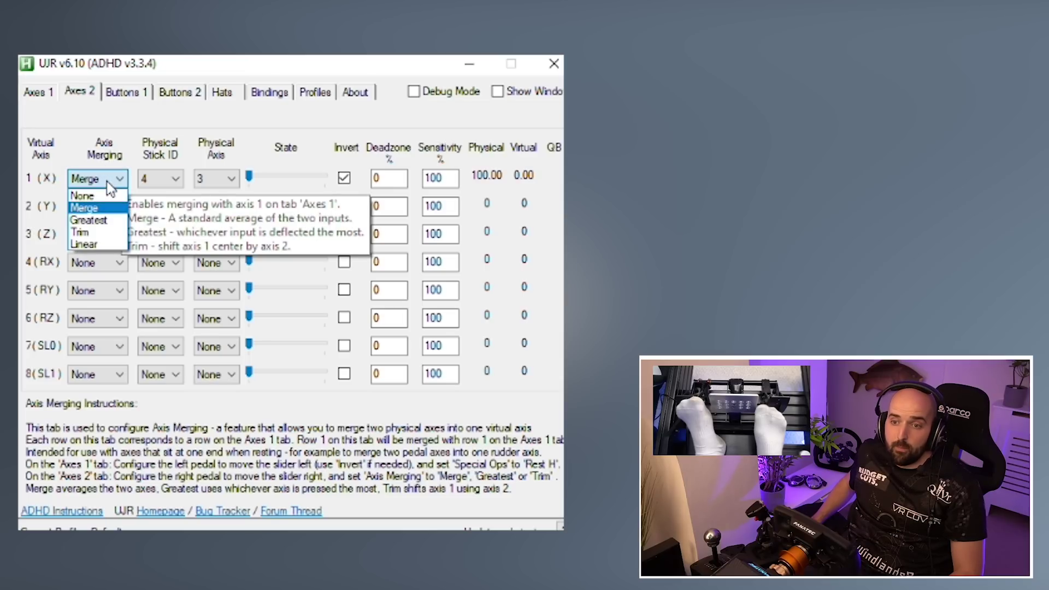
{"action": "left_click", "coordinate": [104, 207]}
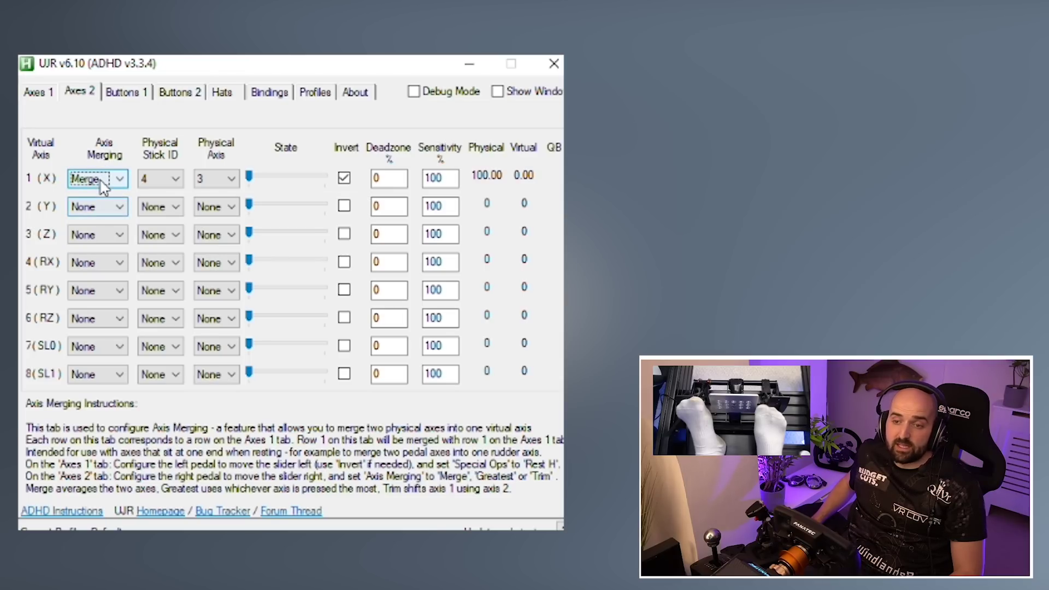
{"action": "left_click", "coordinate": [94, 207]}
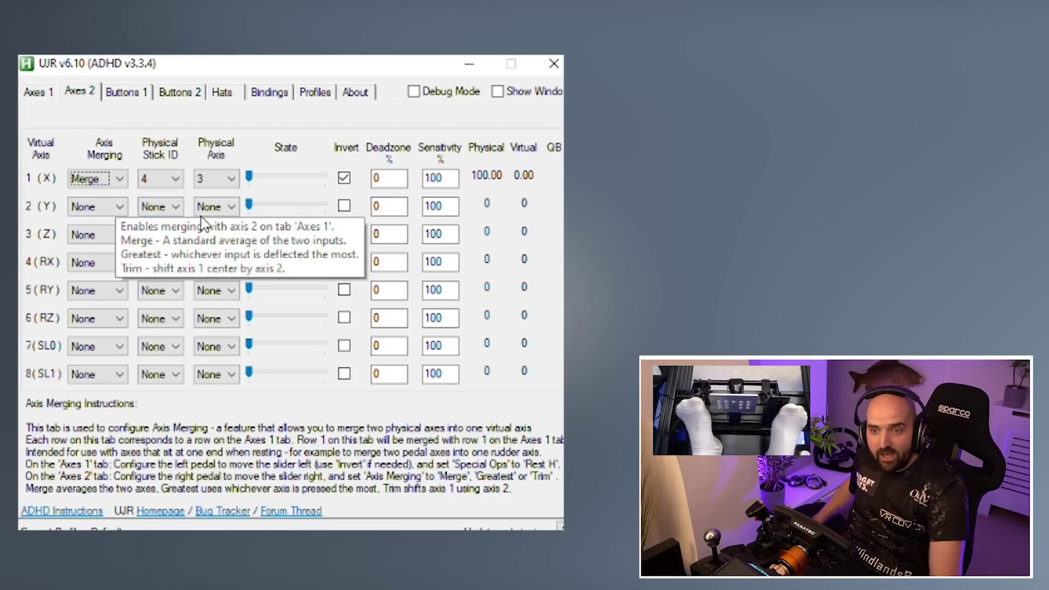
- Test the merged X axis on stick 4, axis 3 without inversion, re-enable Invert, and compare its state with the Axes 1 page
{"action": "left_click", "coordinate": [164, 179]}
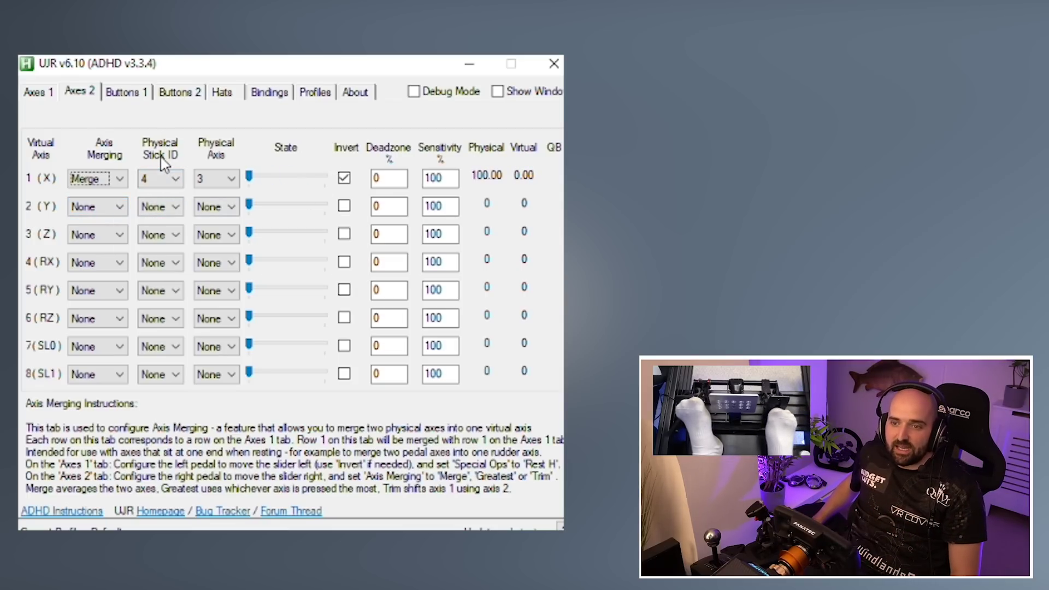
{"action": "left_click", "coordinate": [230, 178]}
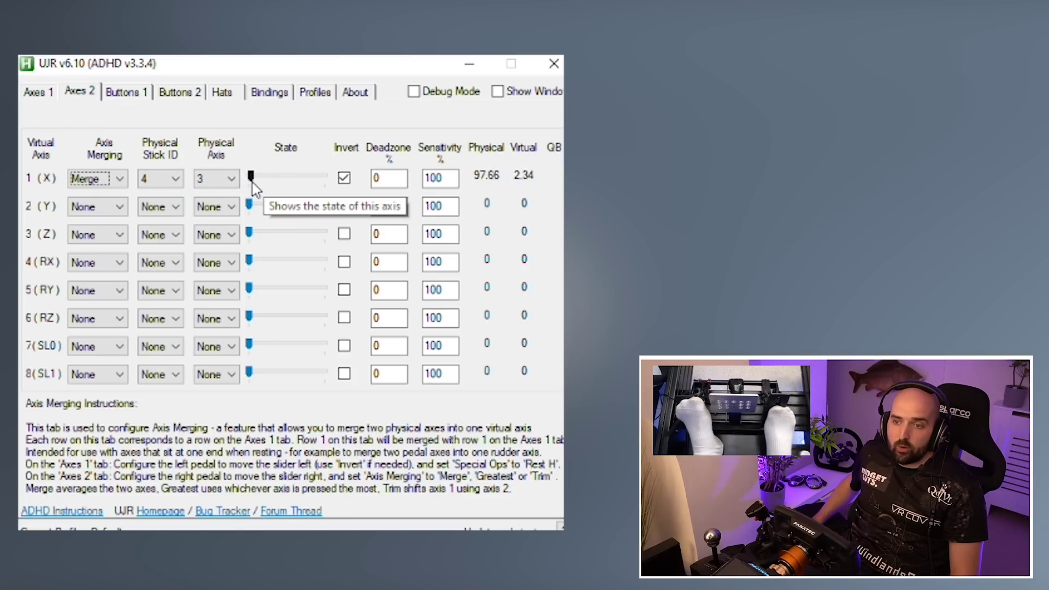
{"action": "left_click", "coordinate": [344, 182]}
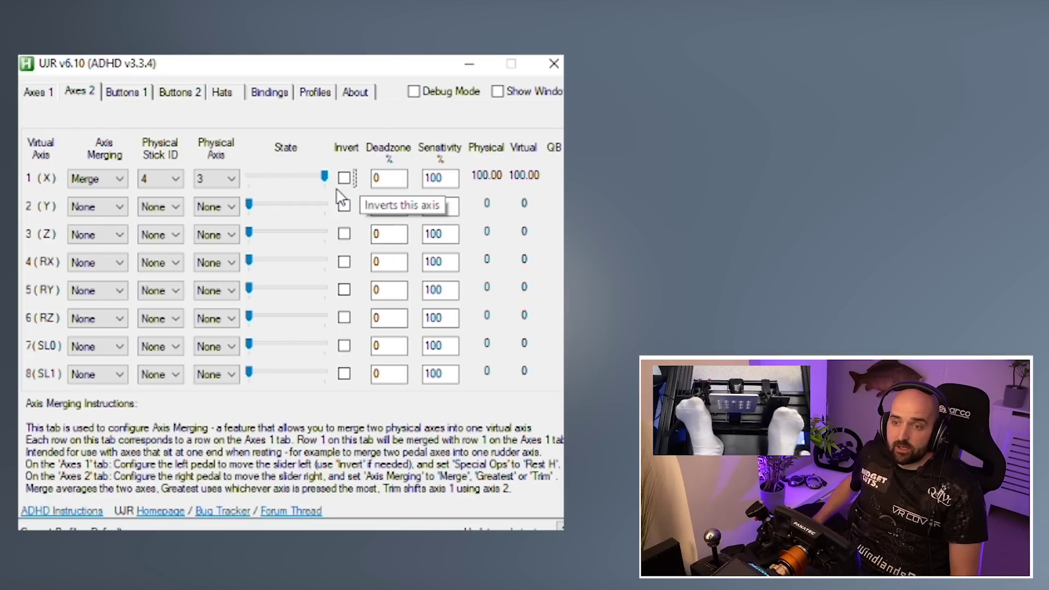
{"action": "left_click", "coordinate": [344, 181]}
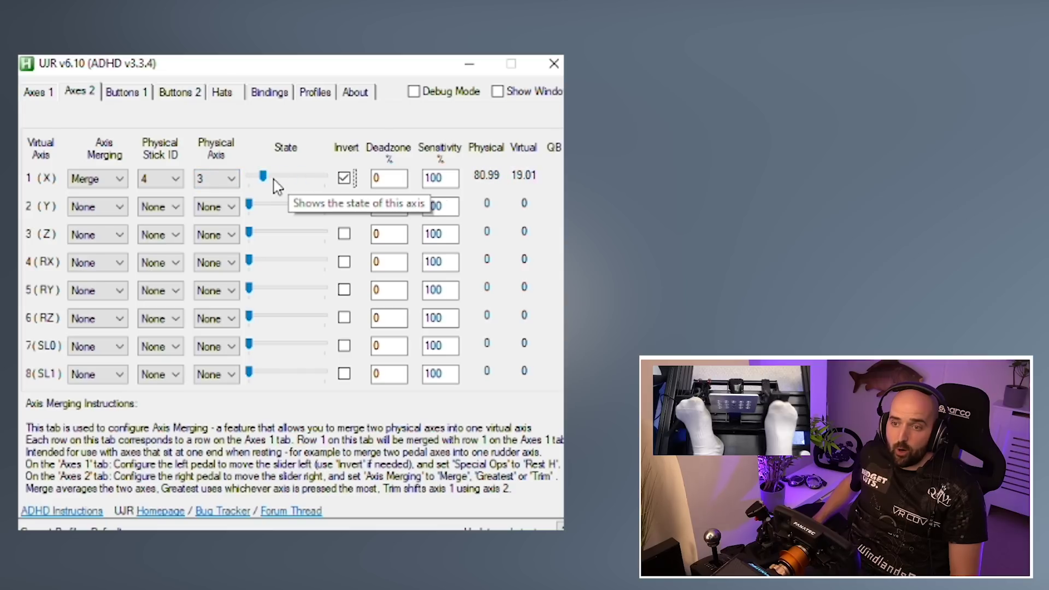
{"action": "left_click", "coordinate": [35, 94]}
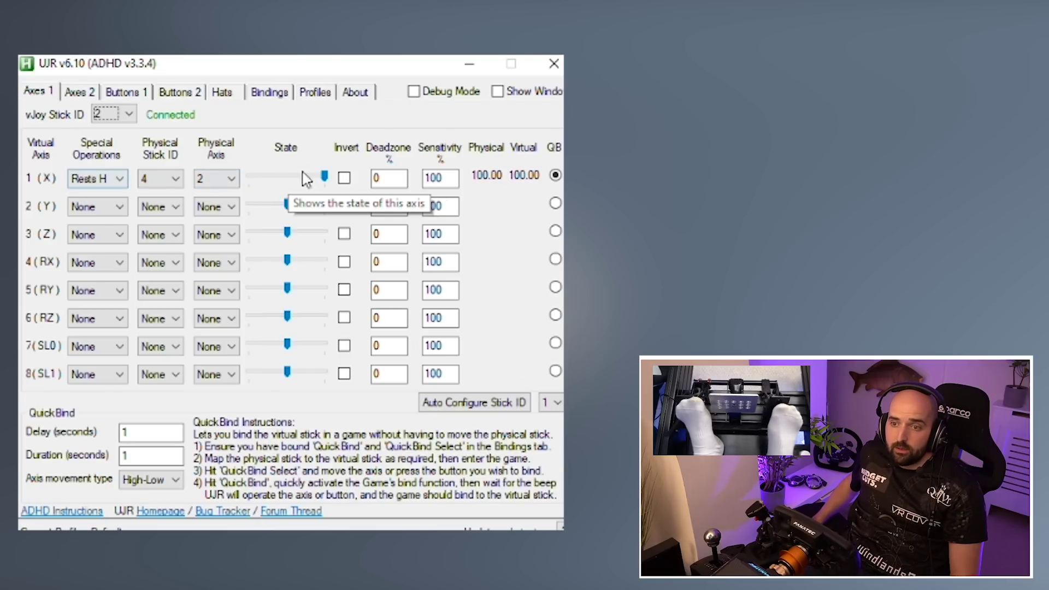
{"action": "left_click", "coordinate": [80, 92]}
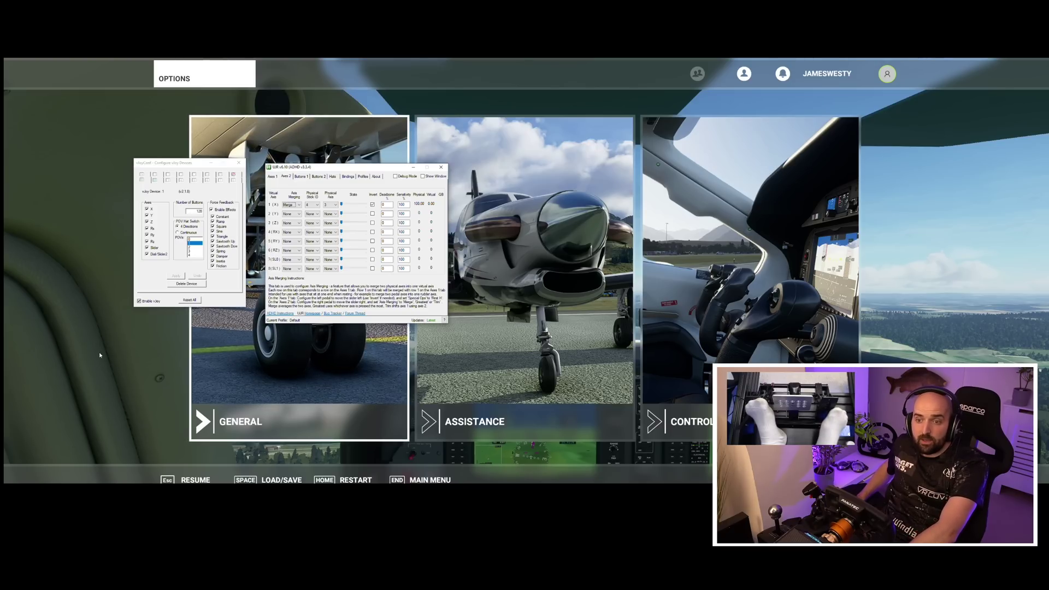
- Switch to Microsoft Flight Simulator, open its Controls options and select the second vJoy device, which uses the pedal profile
{"action": "left_click", "coordinate": [757, 268]}
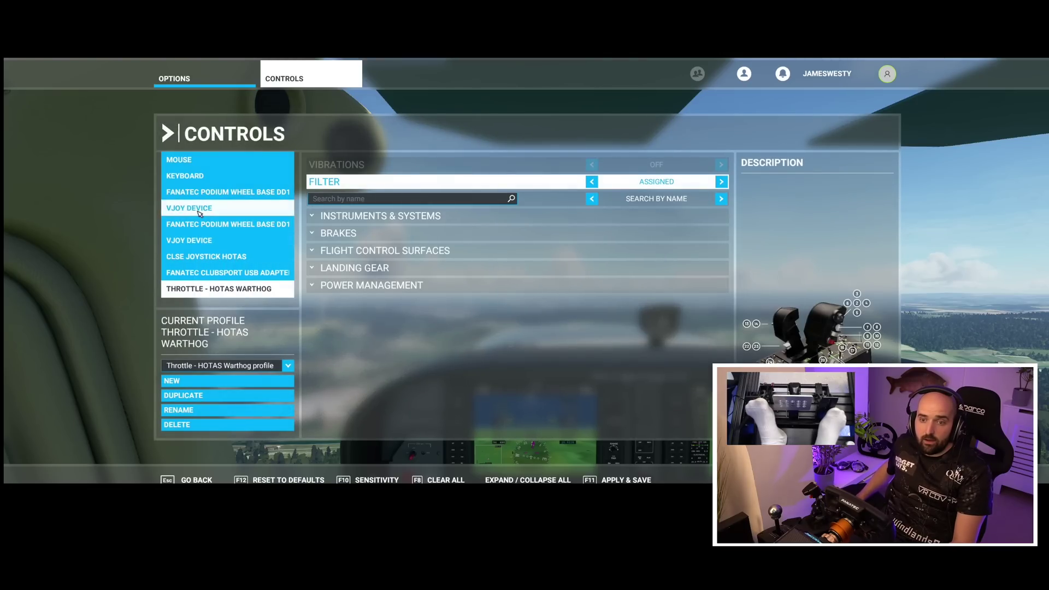
{"action": "left_click", "coordinate": [213, 212]}
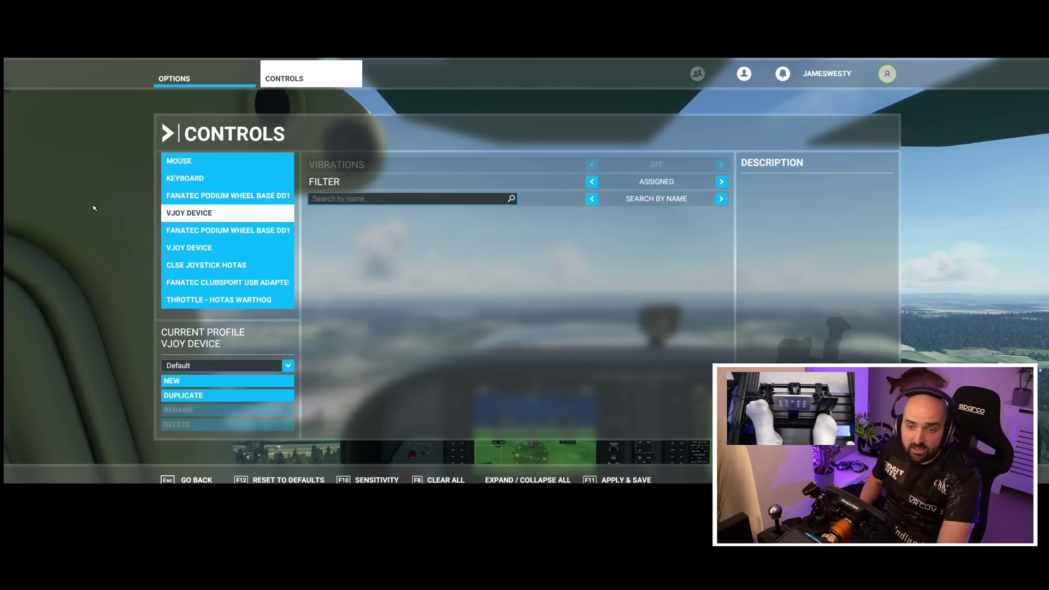
{"action": "left_click", "coordinate": [197, 249]}
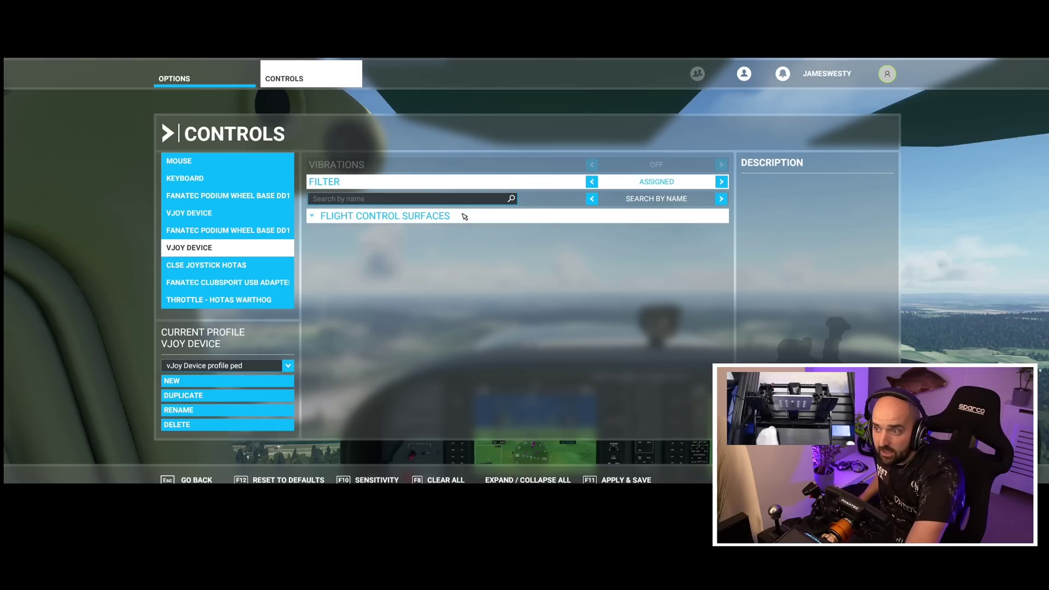
- Expand the primary control surfaces under Flight Control Surfaces and set the binding filter to All
{"action": "left_click", "coordinate": [400, 217]}
{"action": "left_click", "coordinate": [382, 231]}
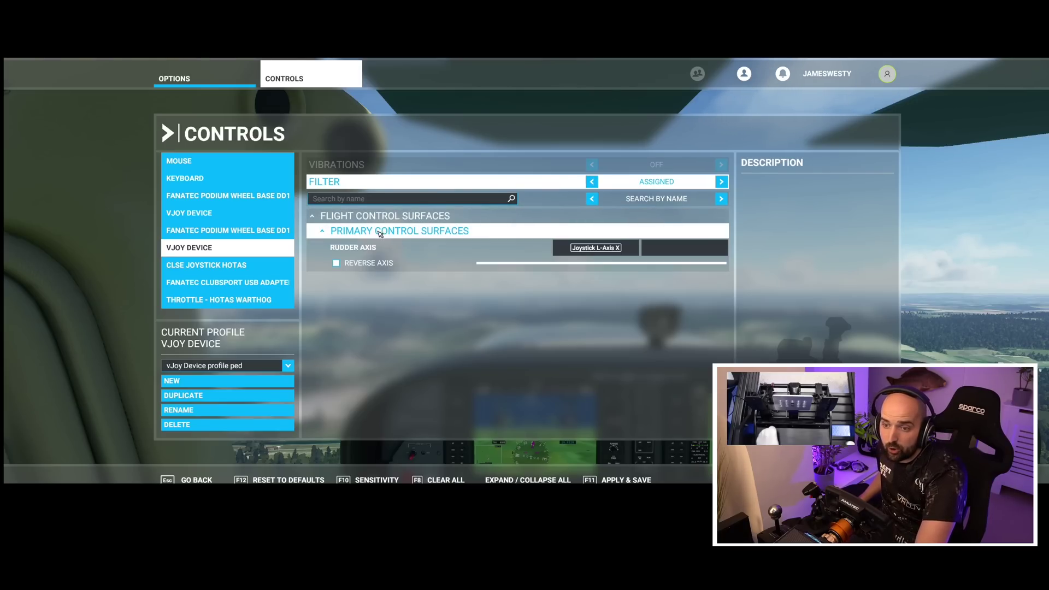
{"action": "left_click", "coordinate": [592, 182]}
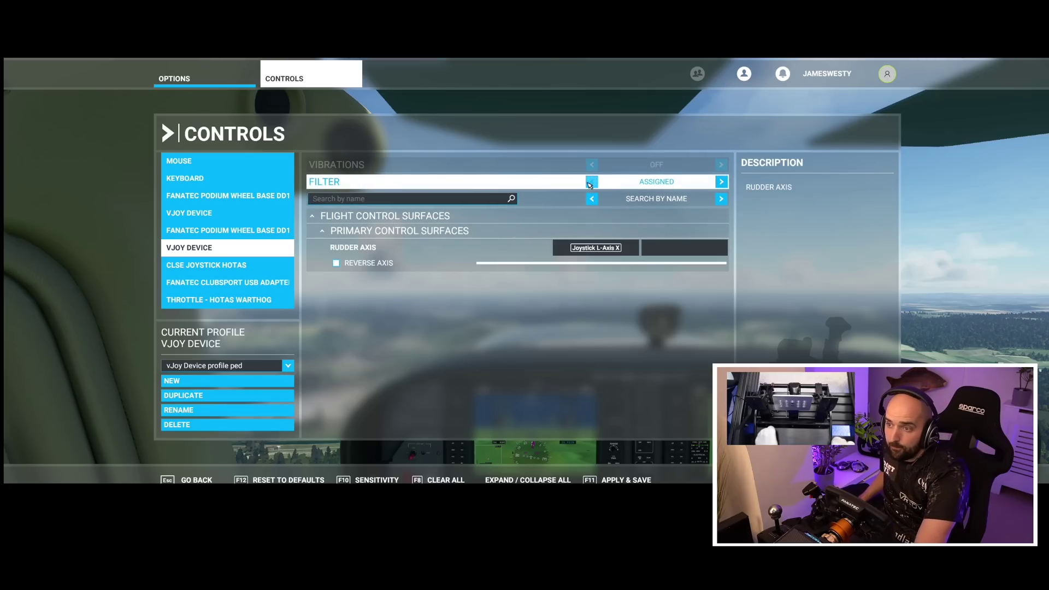
{"action": "left_click", "coordinate": [591, 182]}
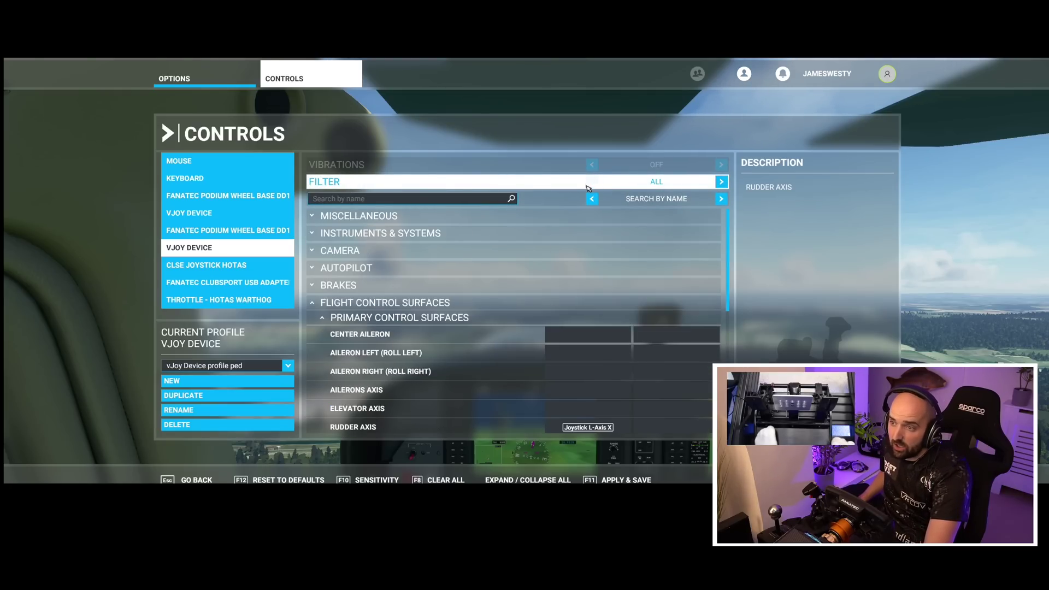
- Cycle the binding filter through its options back to All, and collapse and re-expand Flight Control Surfaces to find the Rudder Axis entry
{"action": "left_click", "coordinate": [591, 182]}
{"action": "left_click", "coordinate": [592, 182]}
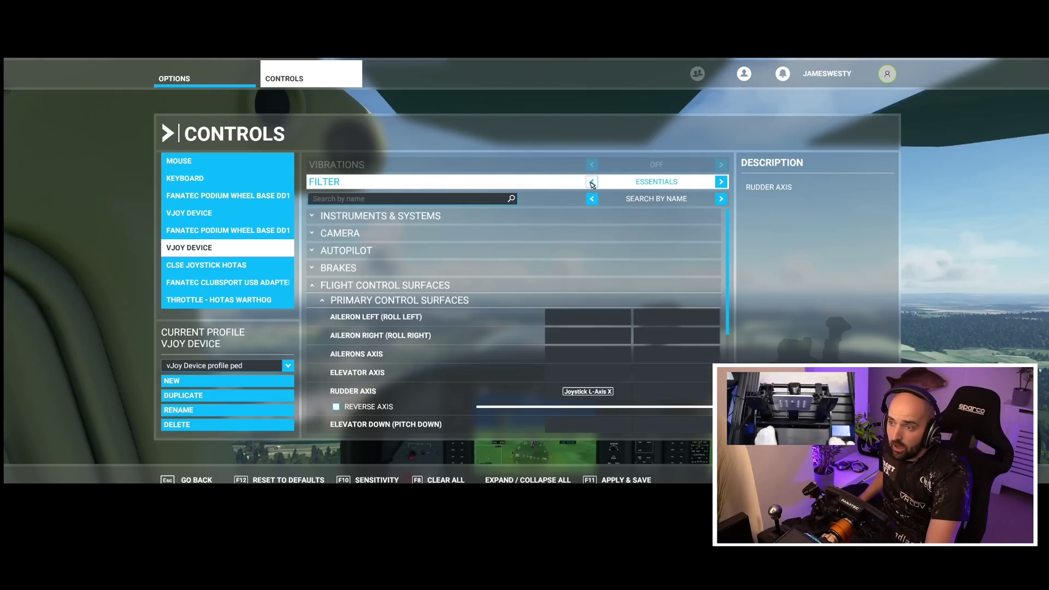
{"action": "left_click", "coordinate": [592, 182]}
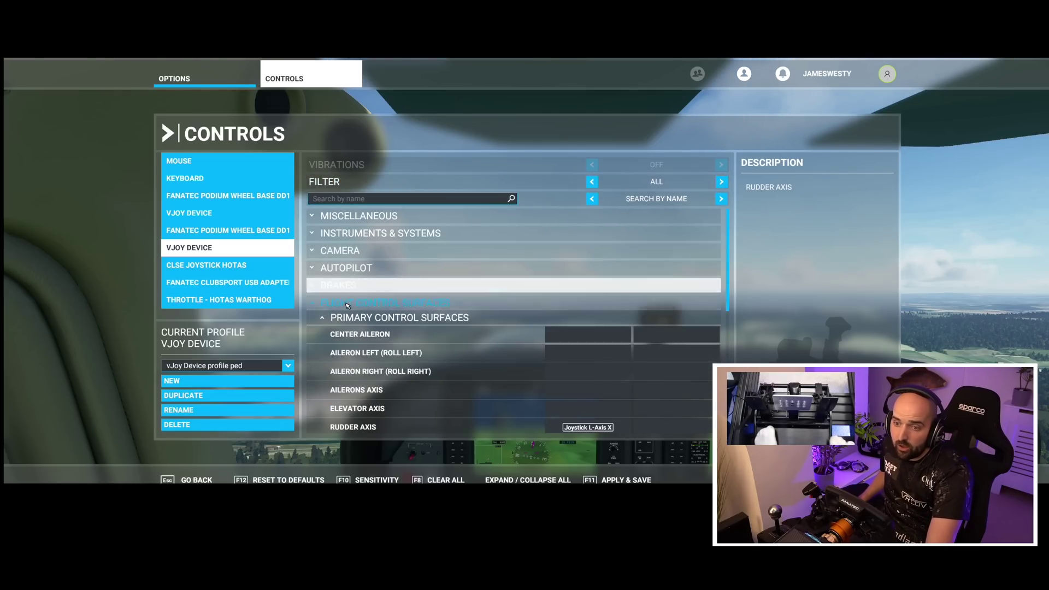
{"action": "left_click", "coordinate": [371, 302]}
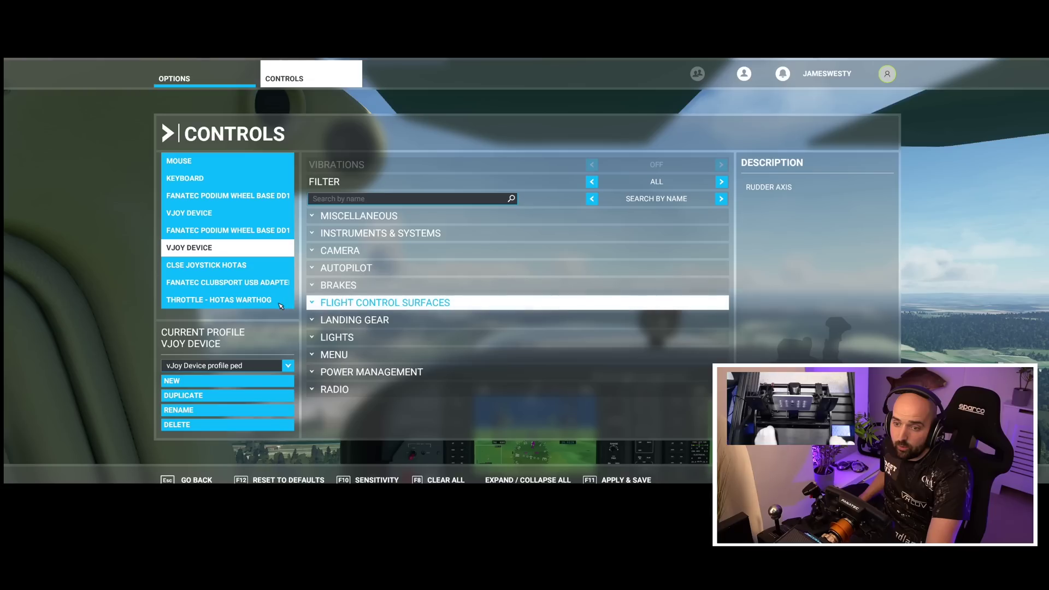
{"action": "left_click", "coordinate": [370, 306]}
{"action": "scroll", "coordinate": [413, 214], "scroll_direction": "down", "scroll_amount": 5}
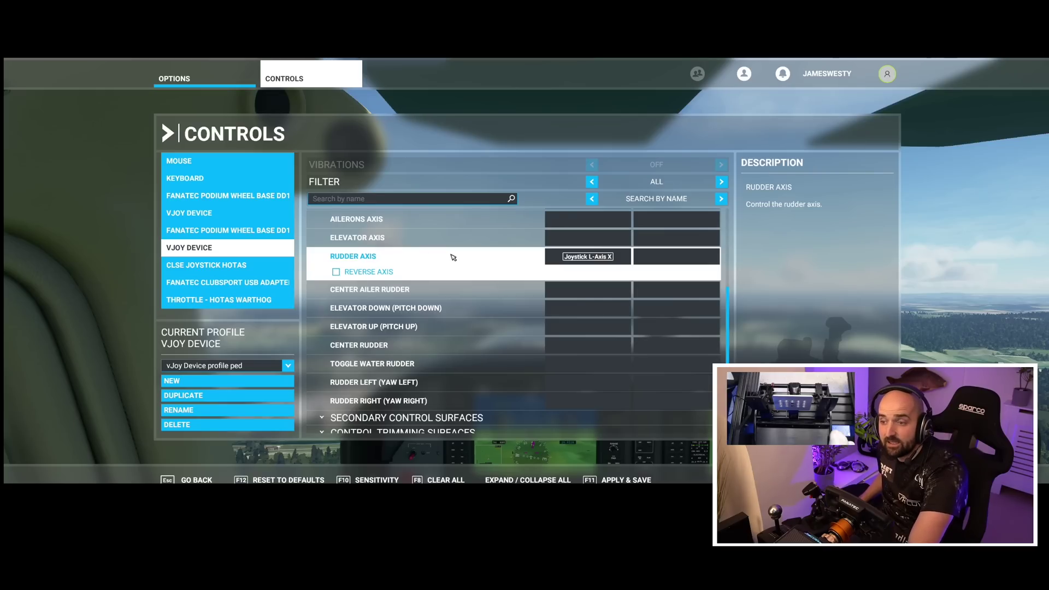
- Examine the Rudder Axis entry's Reverse Axis option and its assigned input, closing the assignment dialog without changing the binding
{"action": "left_click", "coordinate": [424, 270]}
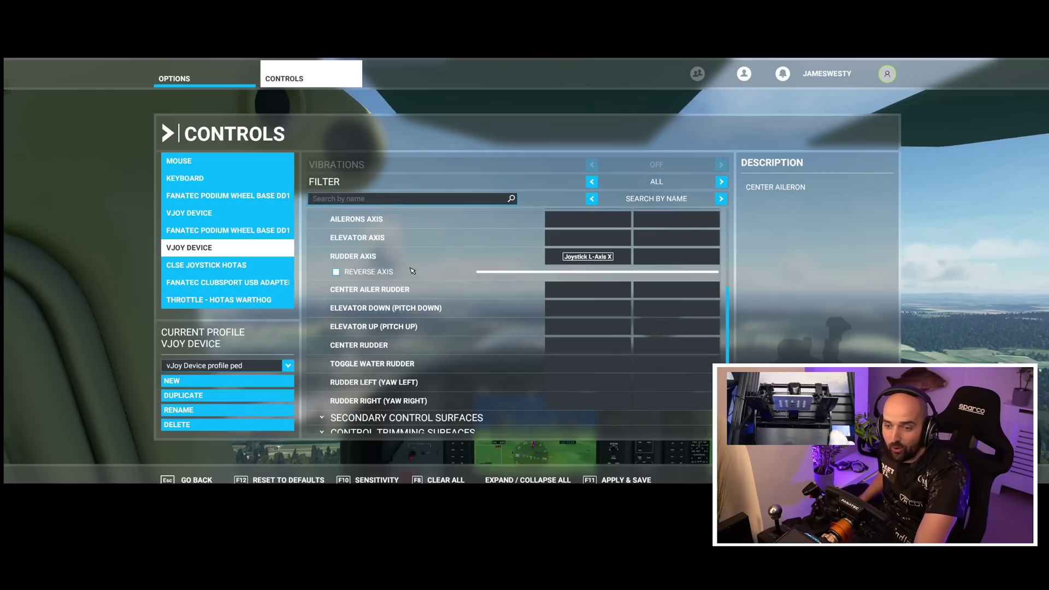
{"action": "left_click", "coordinate": [336, 273]}
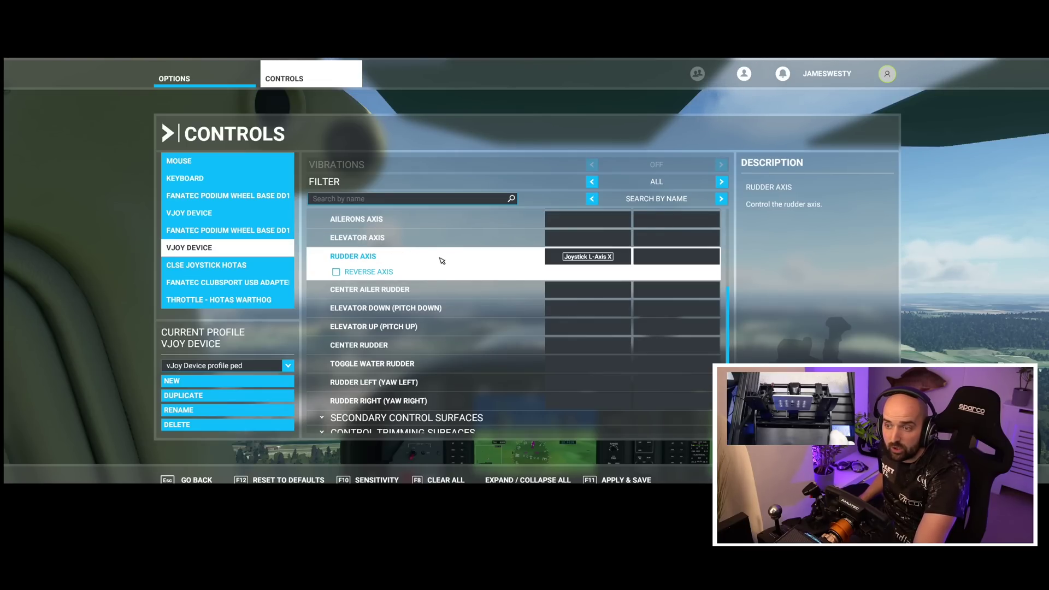
{"action": "left_click", "coordinate": [588, 257]}
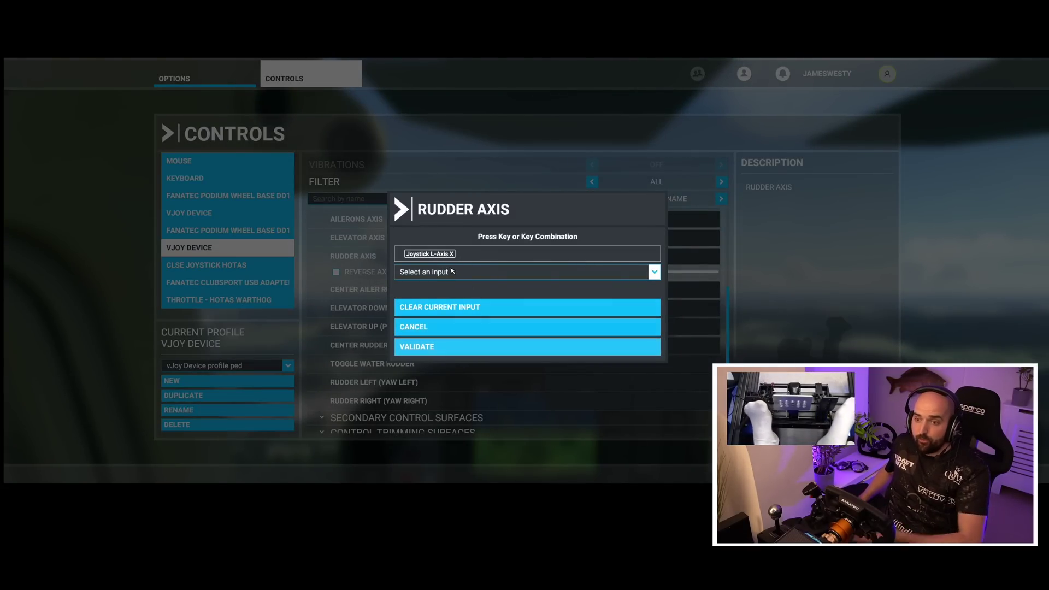
{"action": "left_click", "coordinate": [405, 331]}
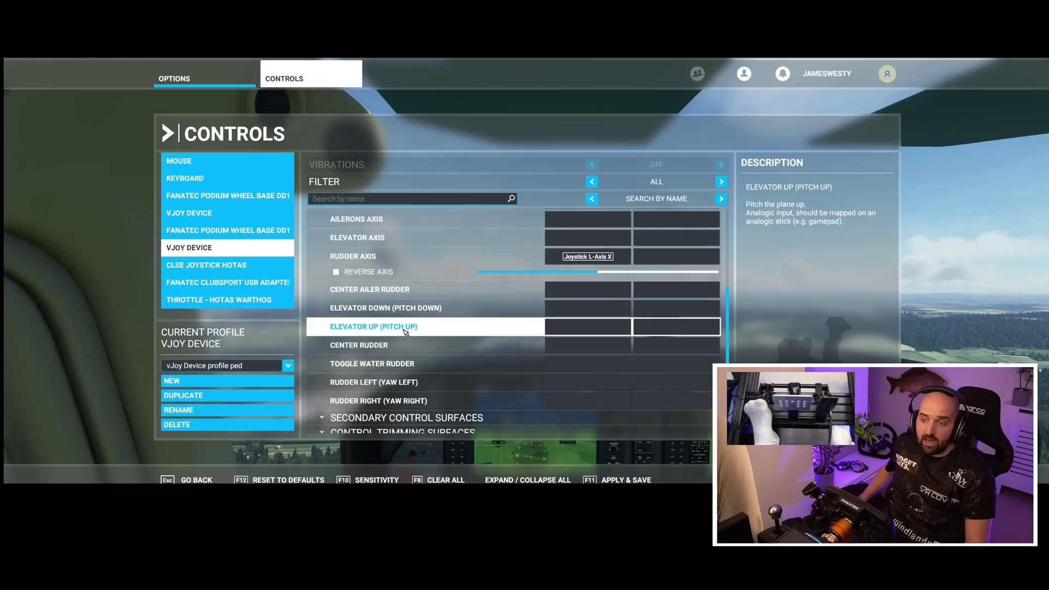